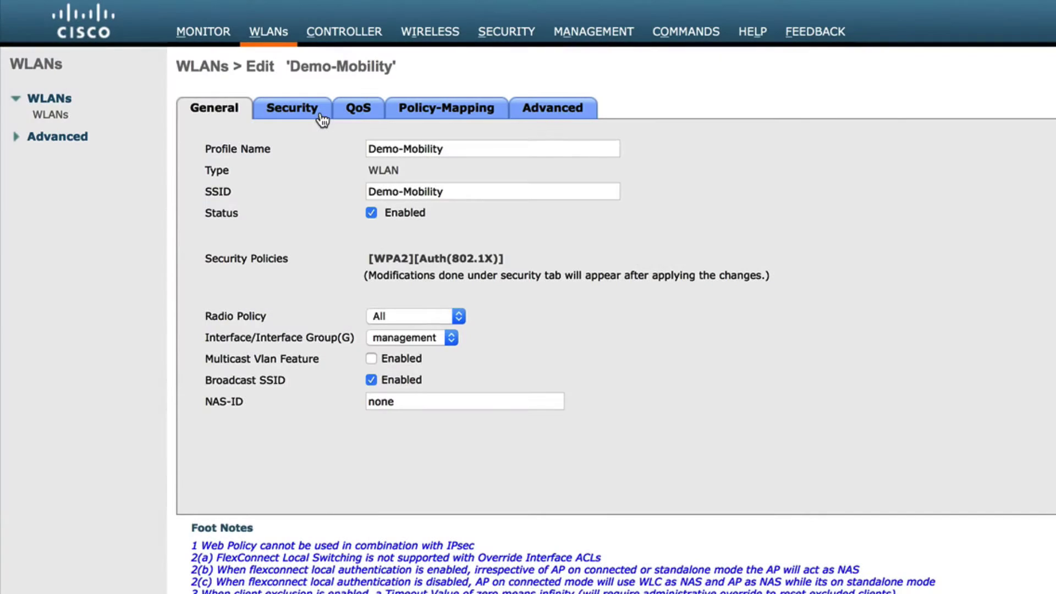
# Review Demo-Mobility's Security and QoS tabs, then its employee (priority 1) and contractor (priority 2) policy mappings.
pyautogui.click(322, 110)
pyautogui.click(269, 548)
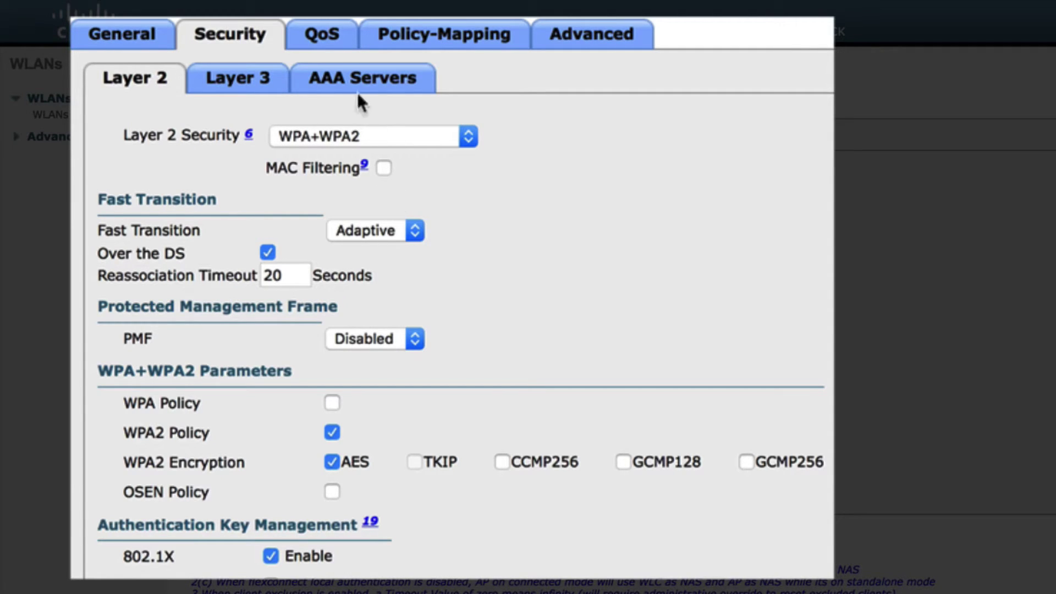
pyautogui.click(339, 55)
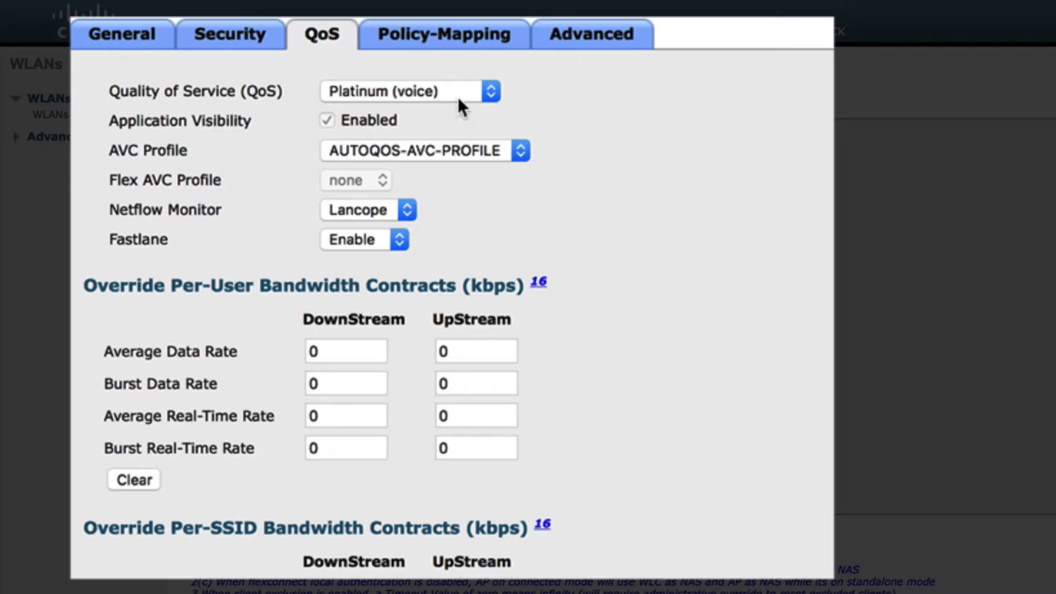
pyautogui.click(478, 55)
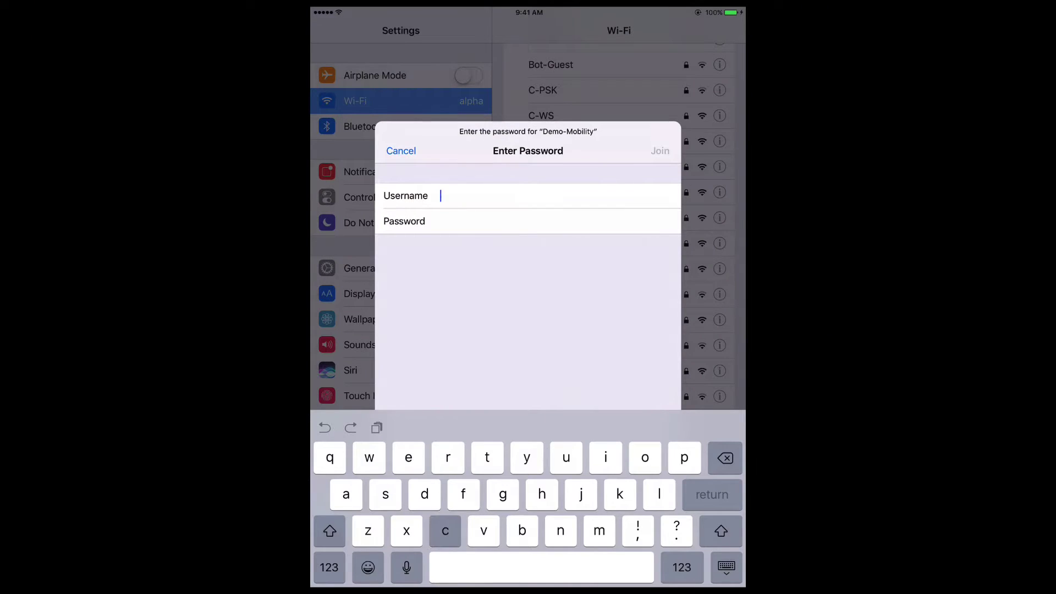
# Join Demo-Mobility on the iPad with username 'contractor' and that account's password.
pyautogui.write('contractor')
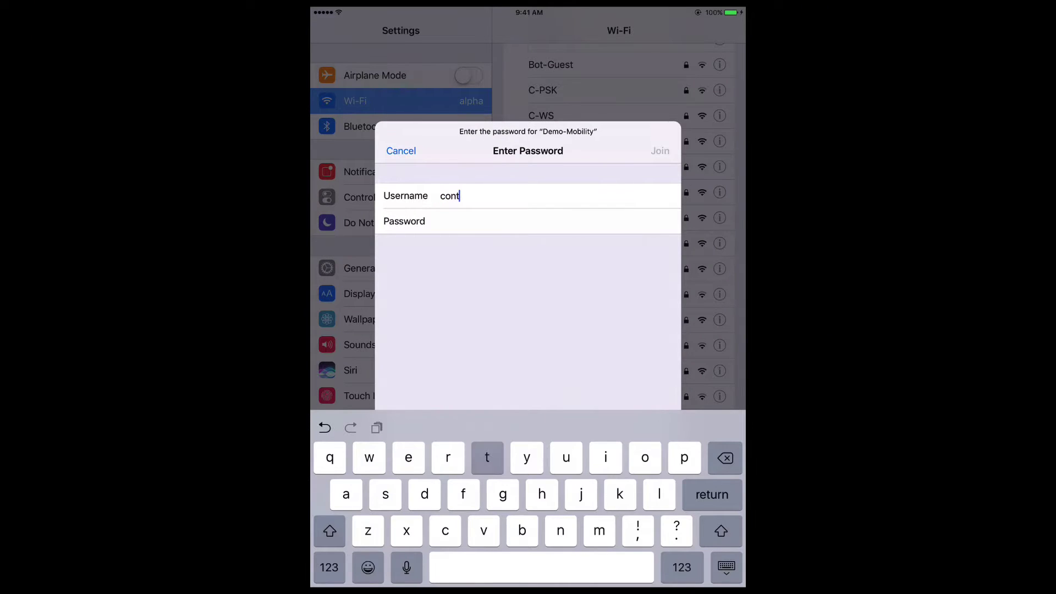
pyautogui.press('Return')
pyautogui.write('Cisco123')
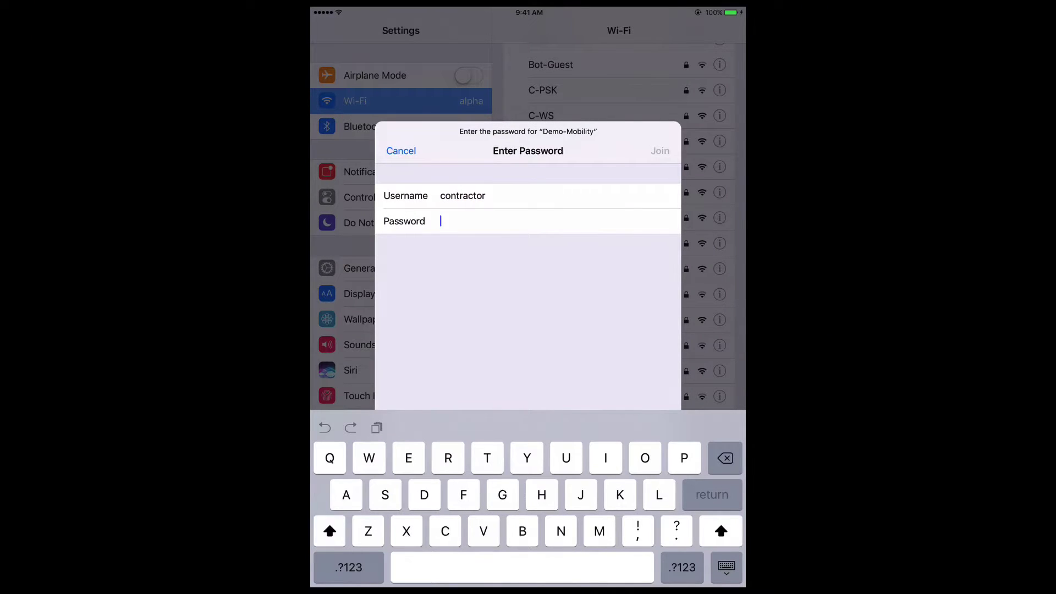
pyautogui.press('Return')
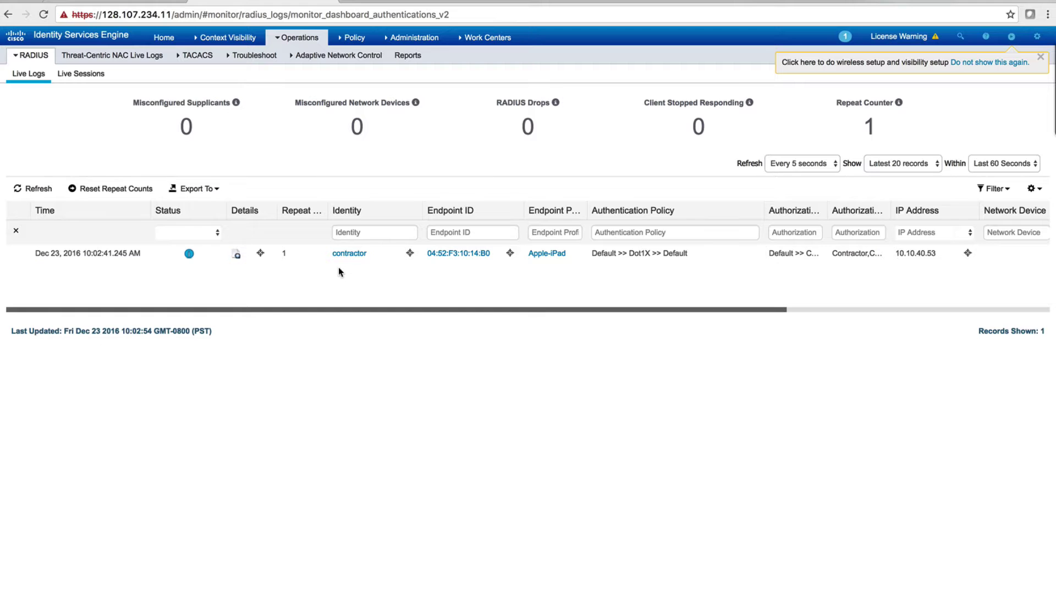
# Open the ISE live-log details for the contractor iPad's 802.1X authentication and scroll through the report.
pyautogui.click(236, 254)
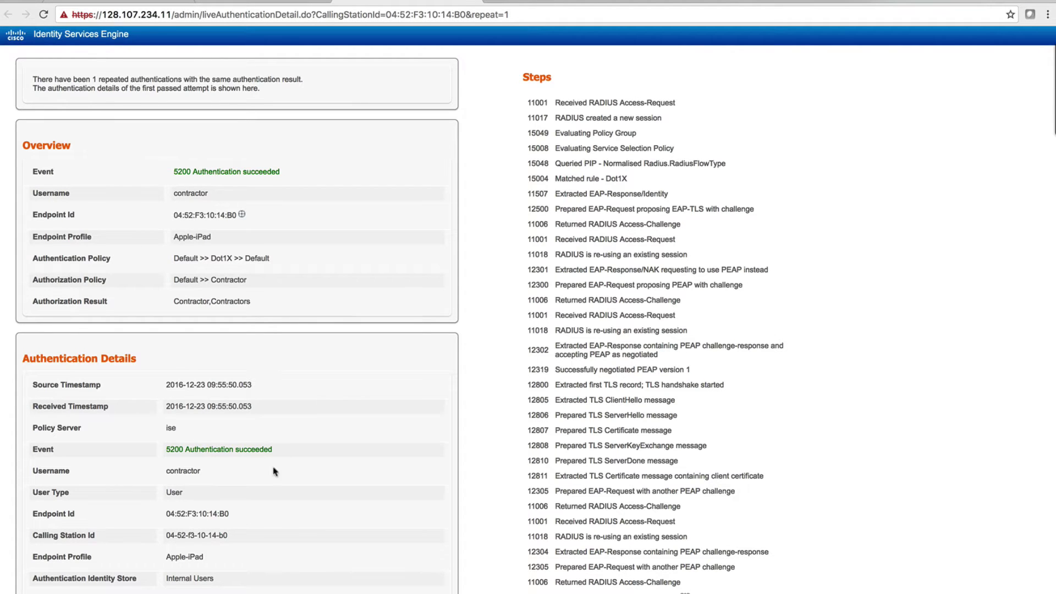
pyautogui.scroll(-1, 256, 527)
pyautogui.scroll(-15, 257, 531)
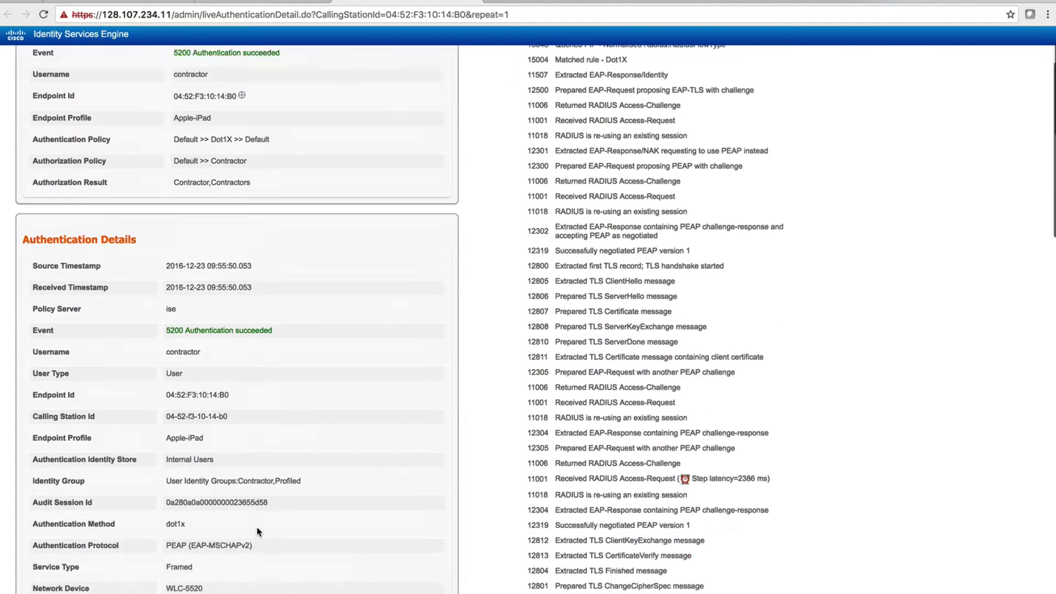
pyautogui.scroll(-15, 257, 529)
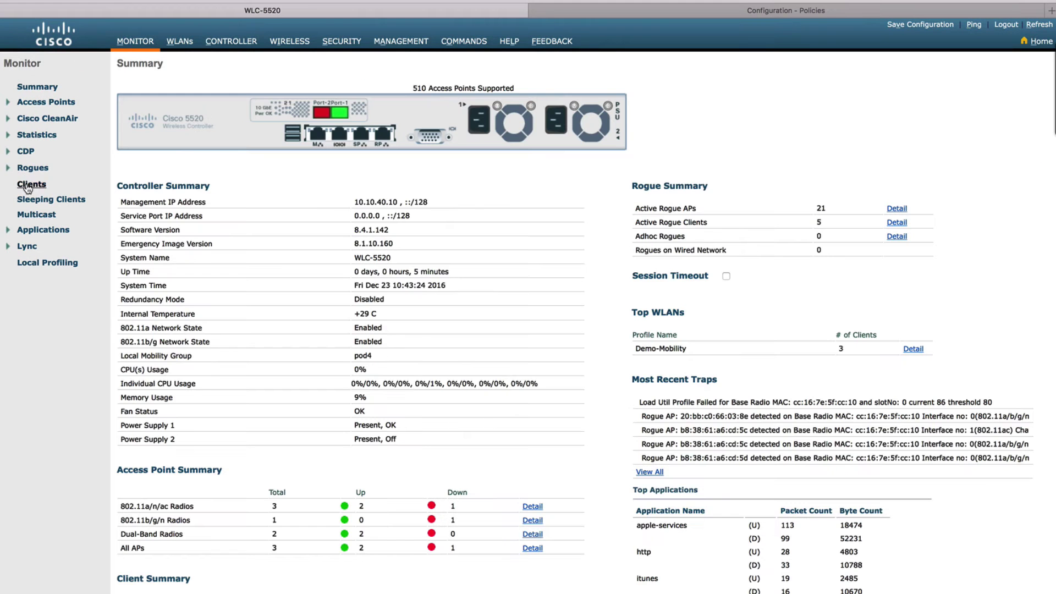
# Open the contractor iPad's client details from Monitor > Clients to view its FT-802.1x security information.
pyautogui.click(31, 184)
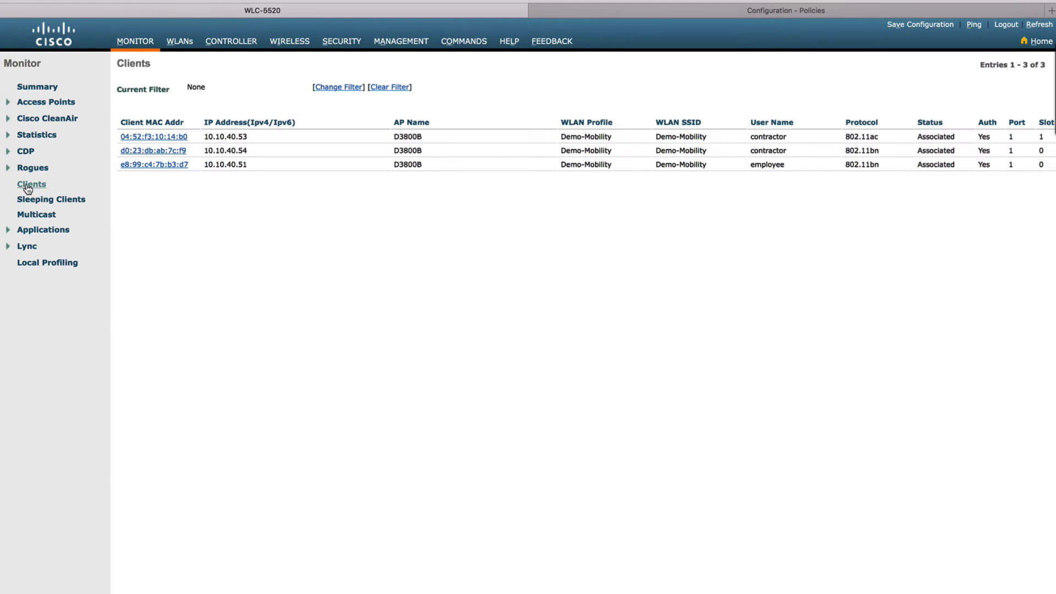
pyautogui.click(165, 137)
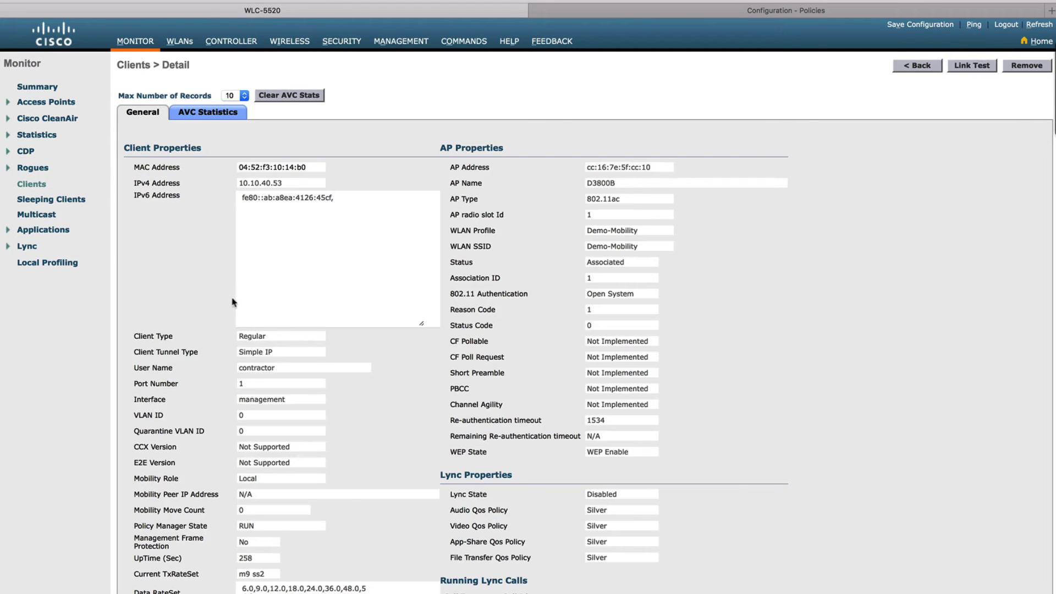
pyautogui.scroll(-5, 275, 369)
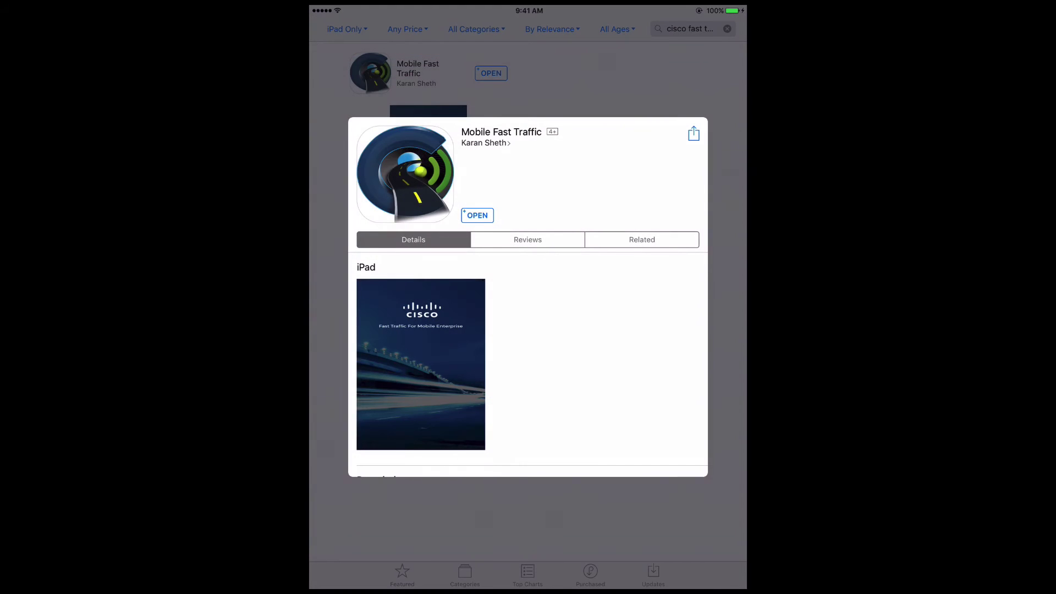
# Launch the Mobile Fast Traffic app from its App Store page.
pyautogui.click(477, 215)
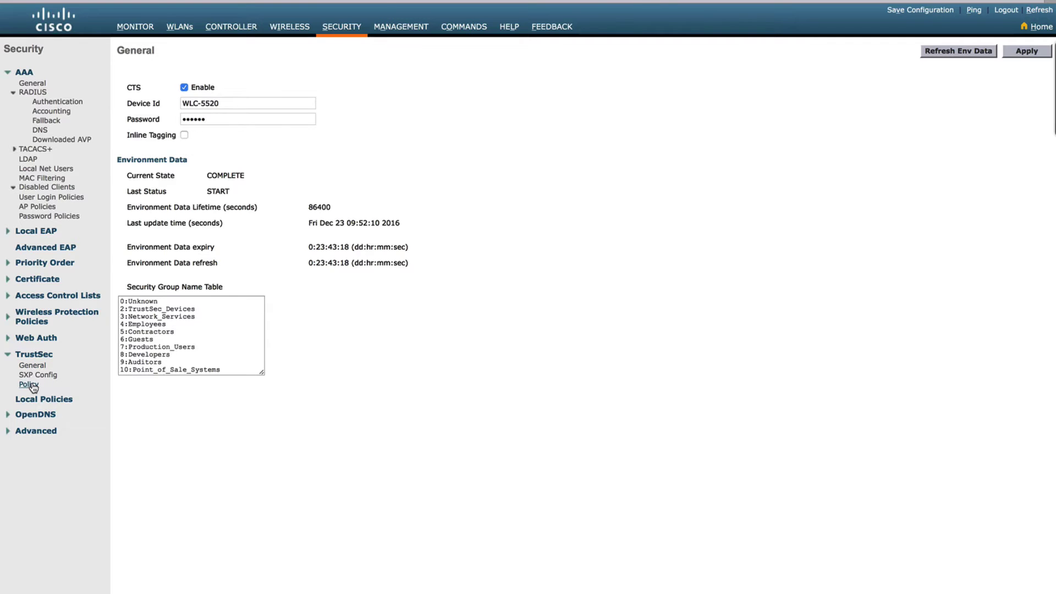
# Open the Deny IP SGACL from the 4:Employees row of the TrustSec policy matrix.
pyautogui.click(33, 386)
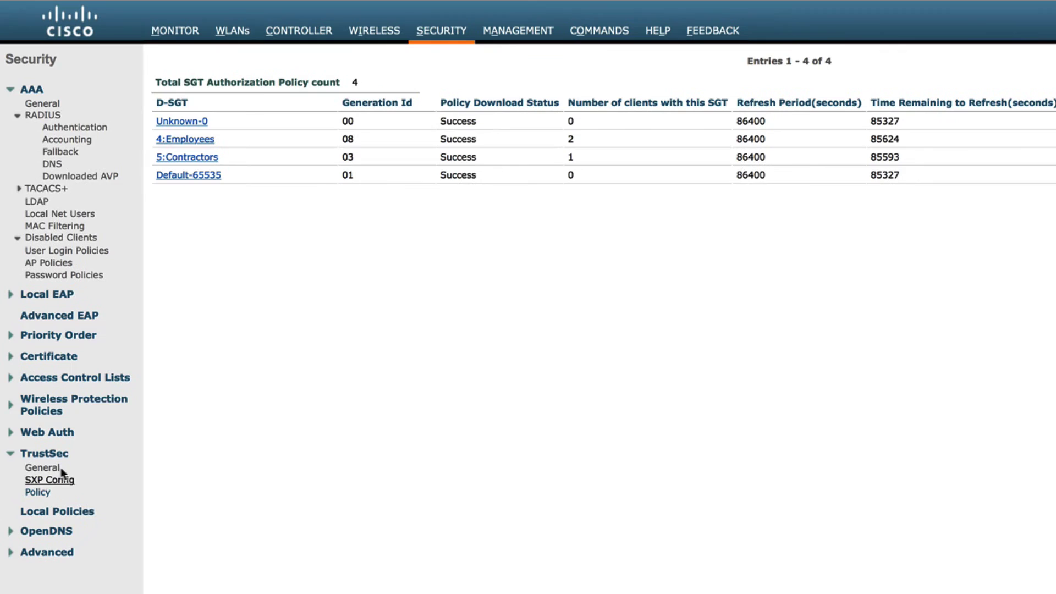
pyautogui.click(210, 144)
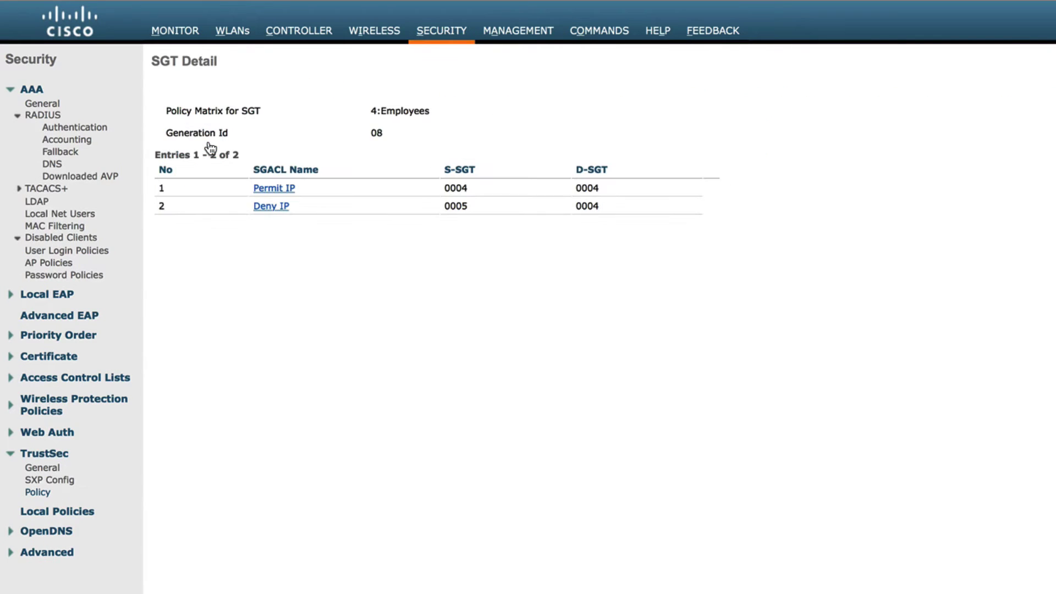
pyautogui.click(287, 216)
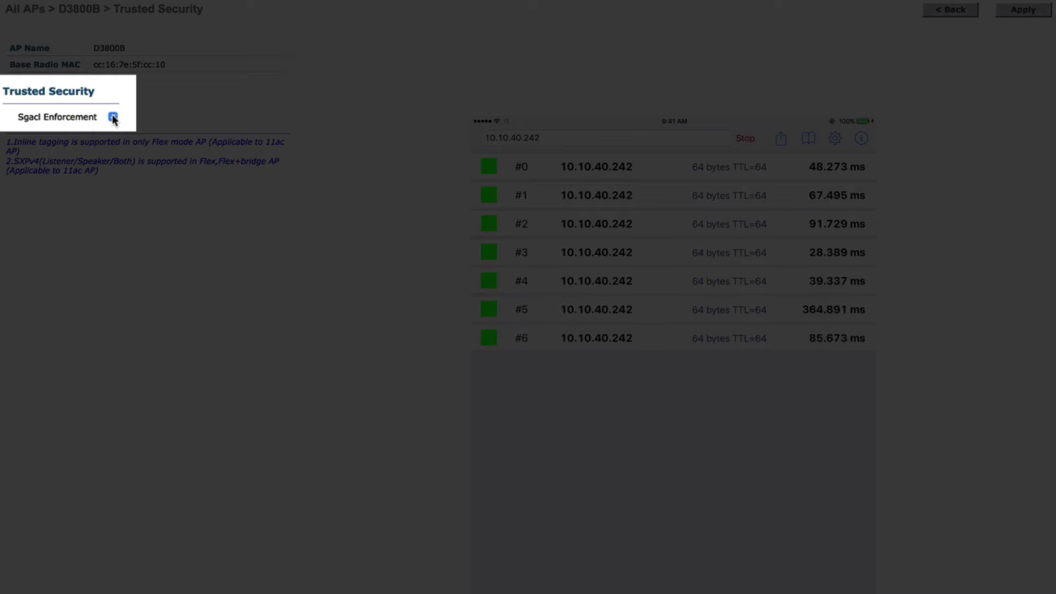
# Tick Sgacl Enforcement on the AP D3800B Trusted Security page.
pyautogui.click(111, 116)
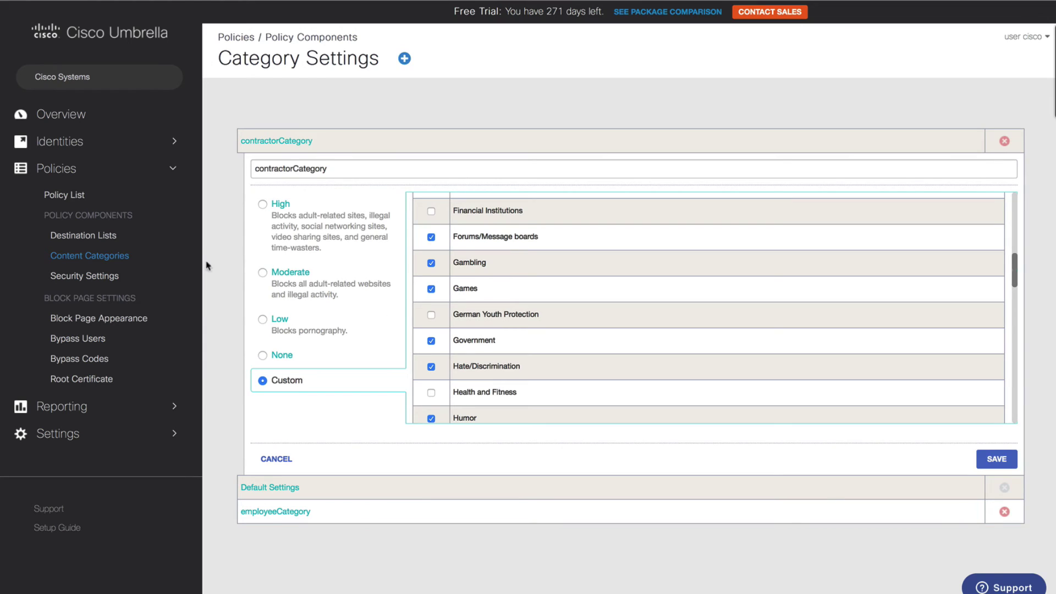
# Expand EmployeePolicy and contractorPolicy in Umbrella's Policy List to show their assigned identities.
pyautogui.click(79, 197)
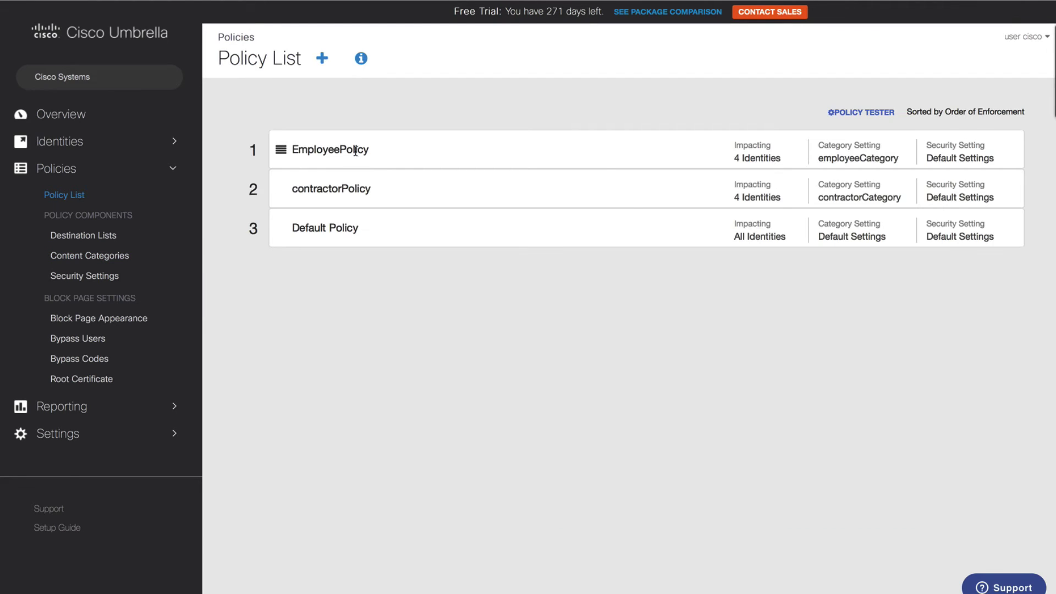
pyautogui.click(398, 158)
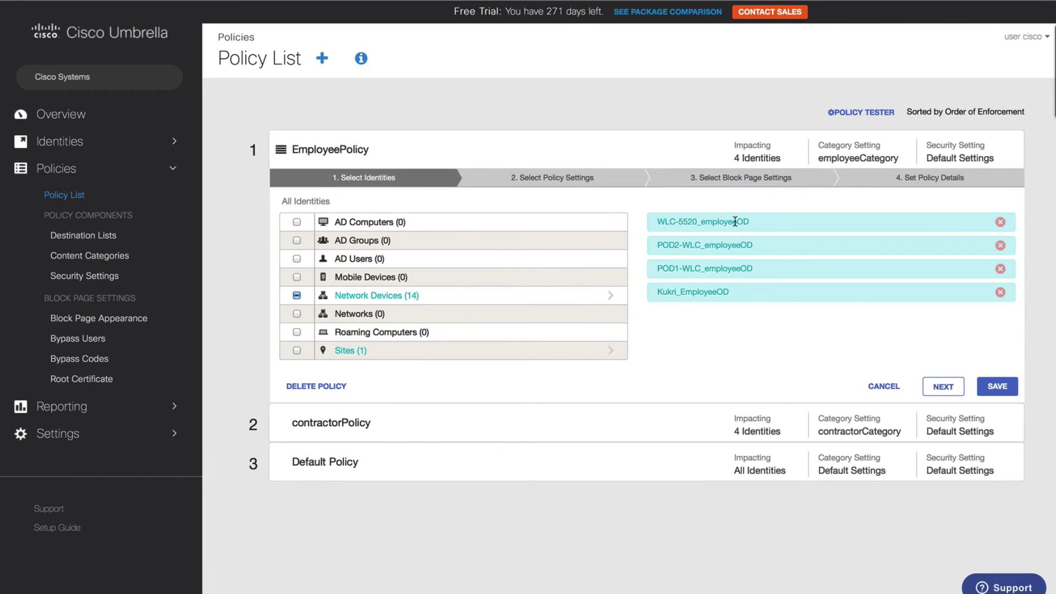
pyautogui.click(442, 434)
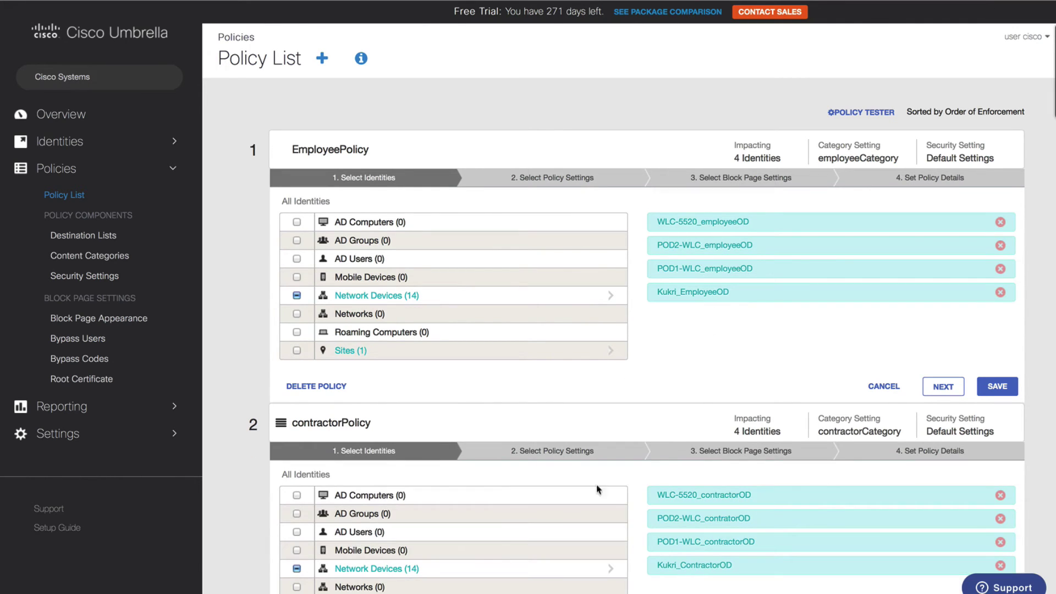
pyautogui.scroll(-1, 646, 537)
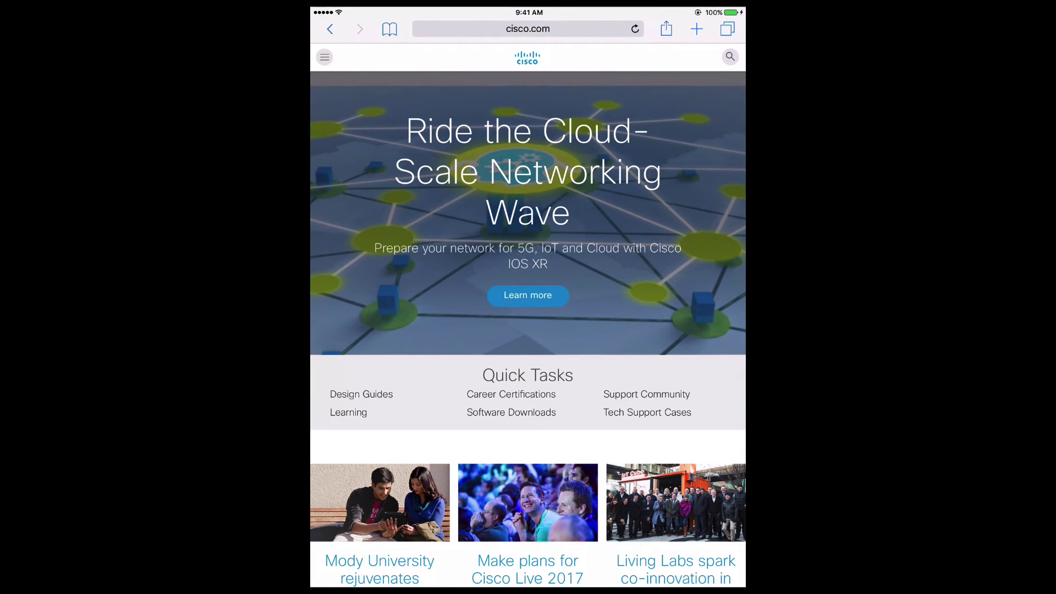
# Try loading gambling.com in iPad Safari, which shows the block page.
pyautogui.click(528, 29)
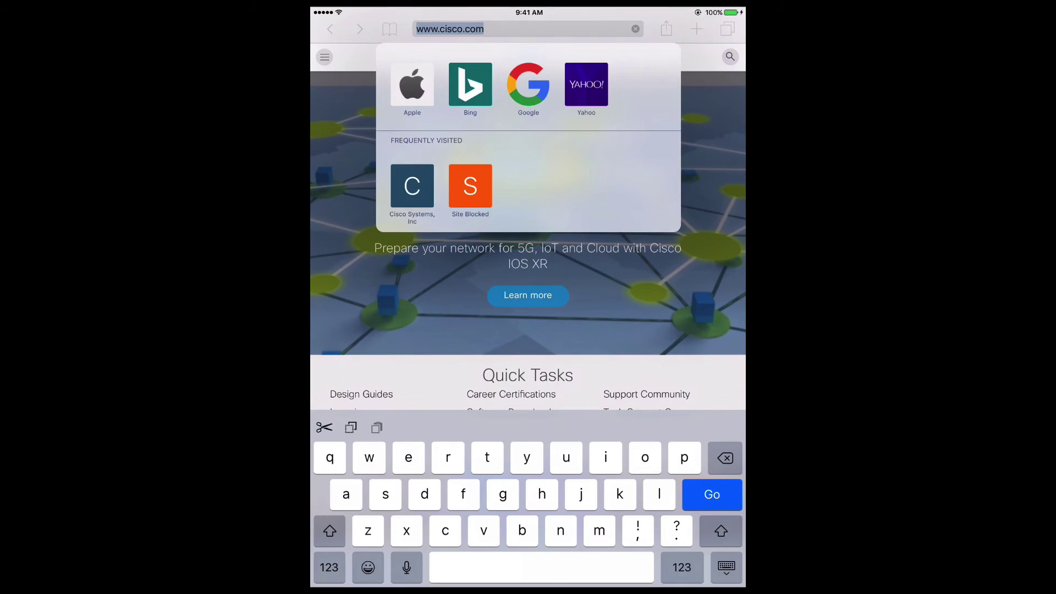
pyautogui.write('gambling')
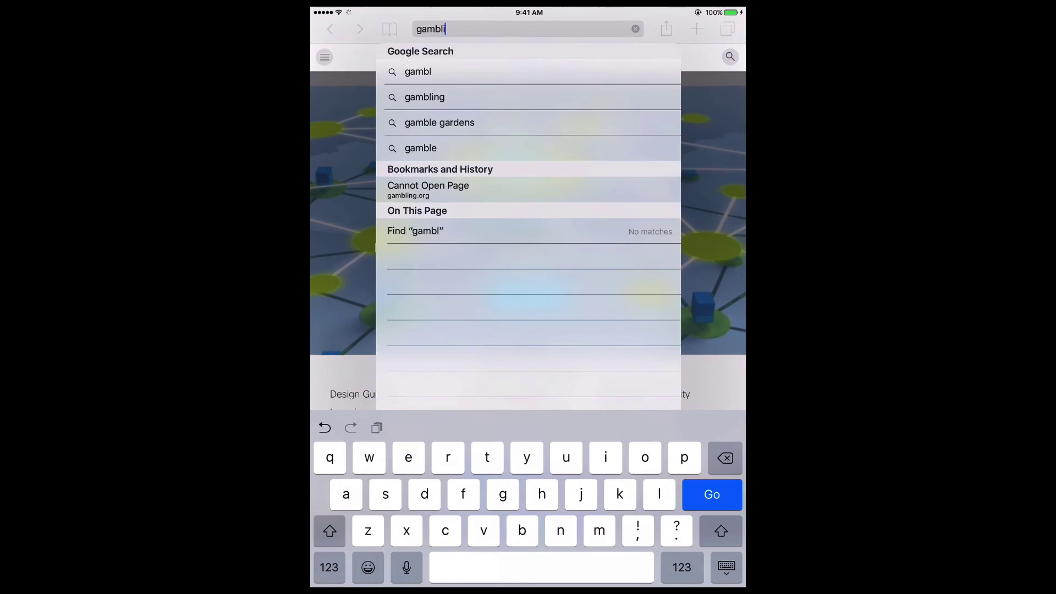
pyautogui.write('.com')
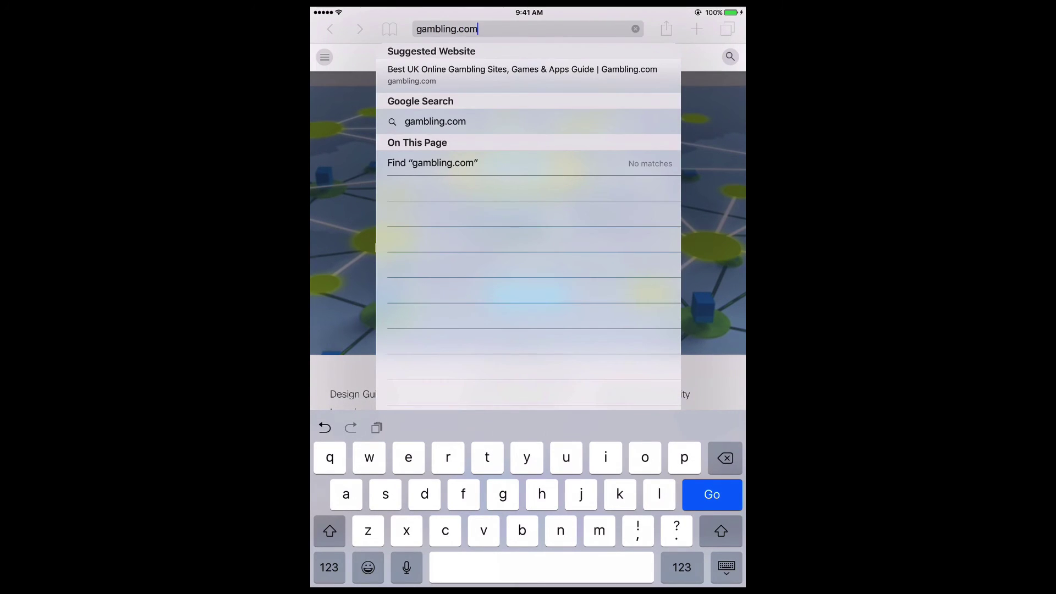
pyautogui.press('Return')
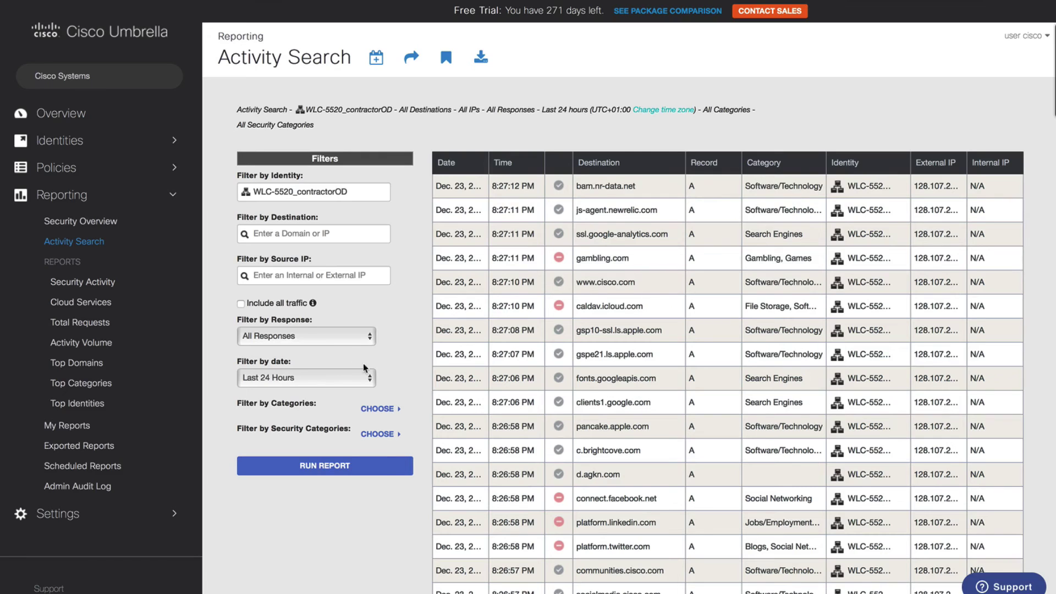
# Set the Activity Search response filter to Blocked.
pyautogui.click(346, 340)
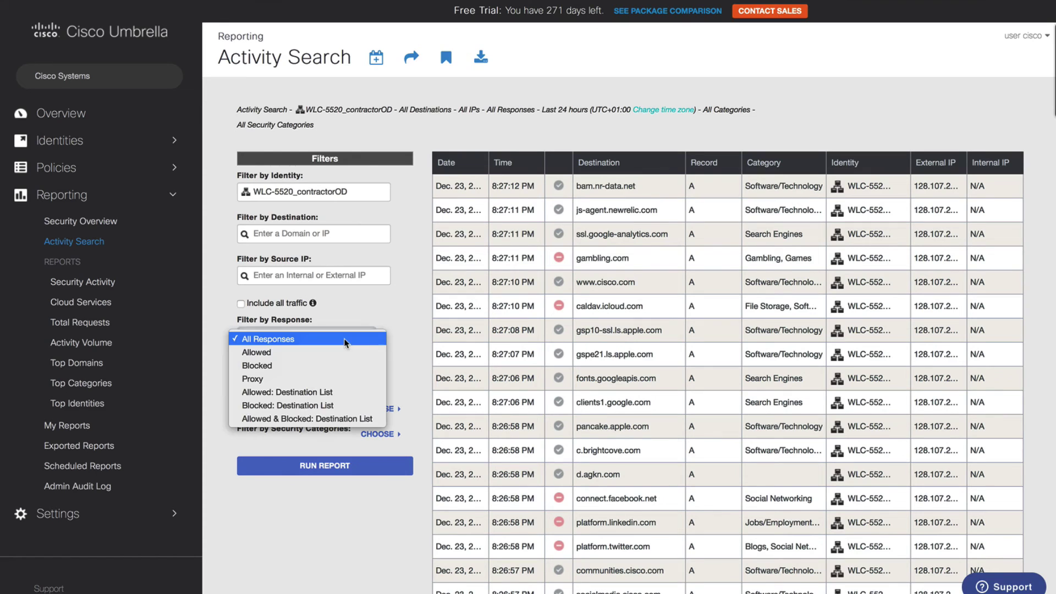
pyautogui.click(352, 366)
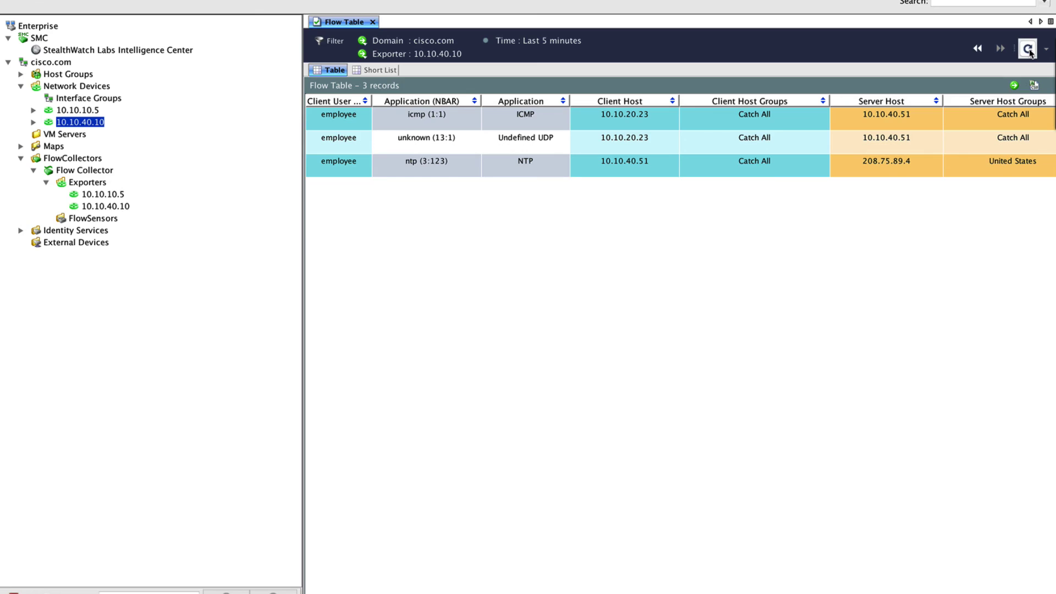
# Refresh the StealthWatch Flow Table for exporter 10.10.40.10 to show current flows.
pyautogui.click(1028, 48)
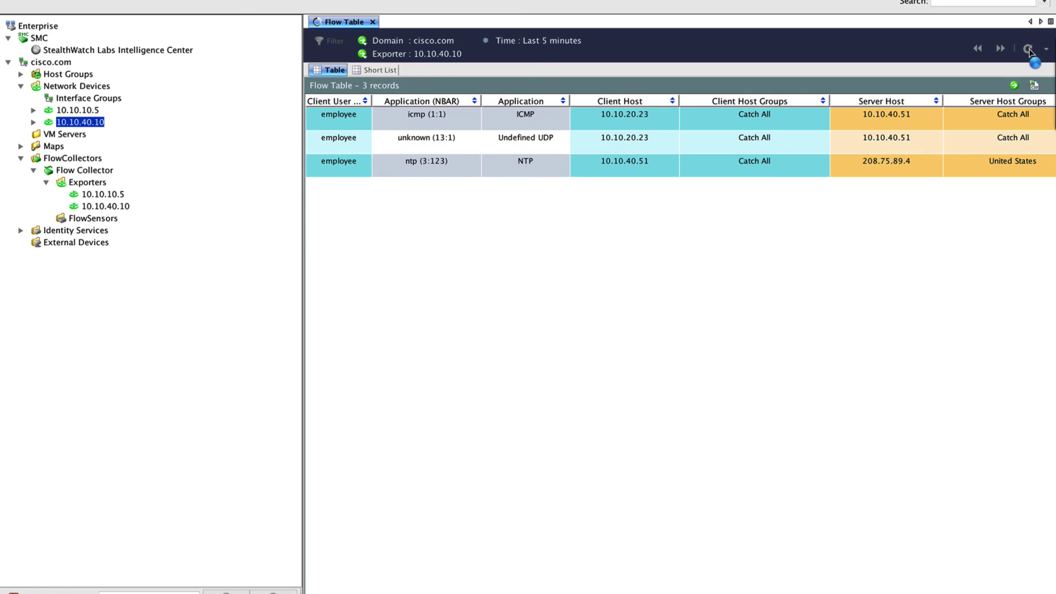